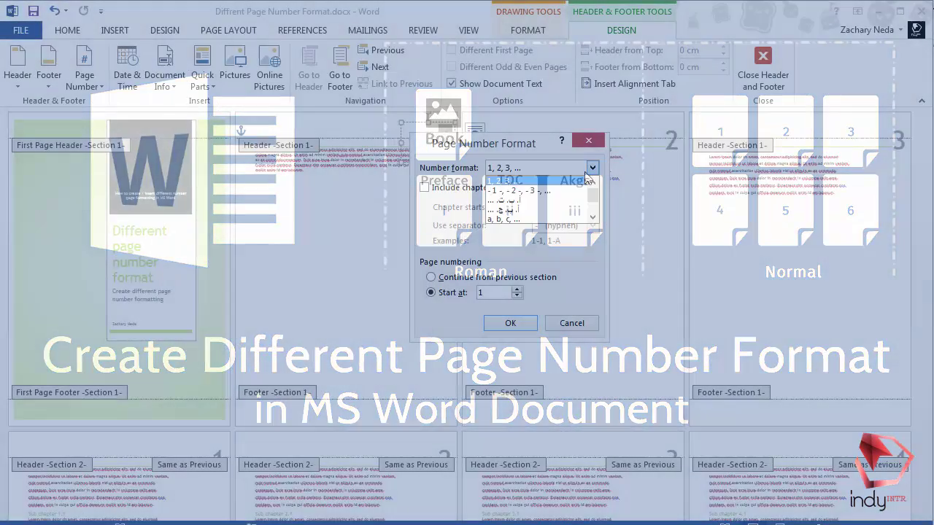
Step: Apply the i, ii, iii page number format to the front pages and confirm it
click(554, 211)
click(510, 324)
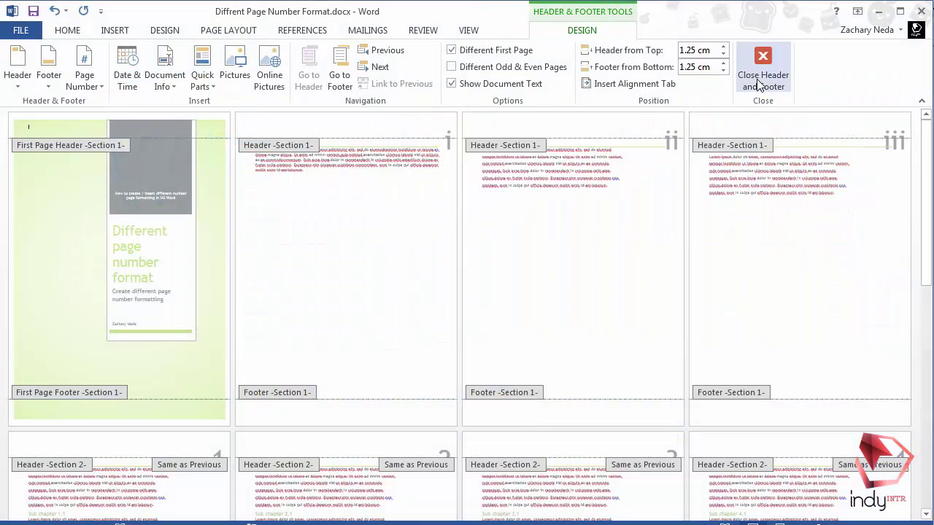
Step: Exit header editing, then show the PDF book in Two Page Scrolling with the Tools pane hidden
click(759, 84)
scroll(734, 204, down, 3)
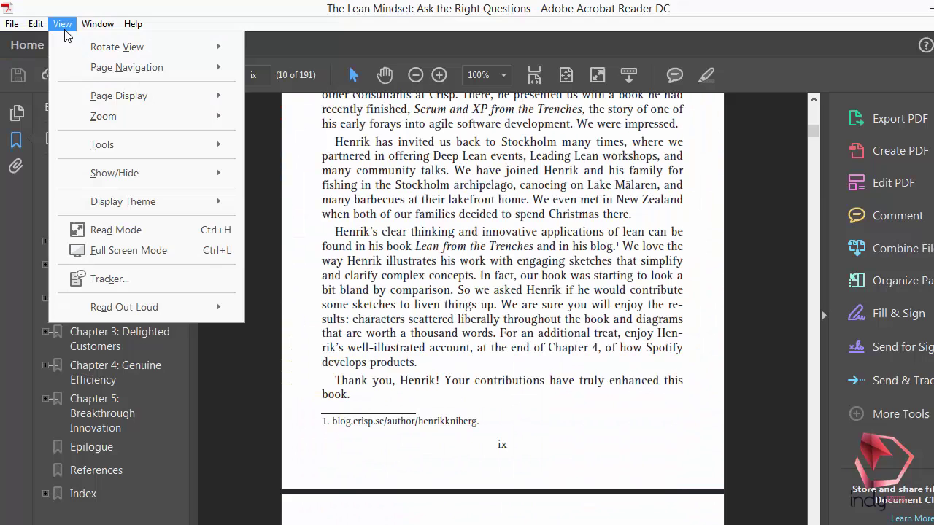
click(267, 159)
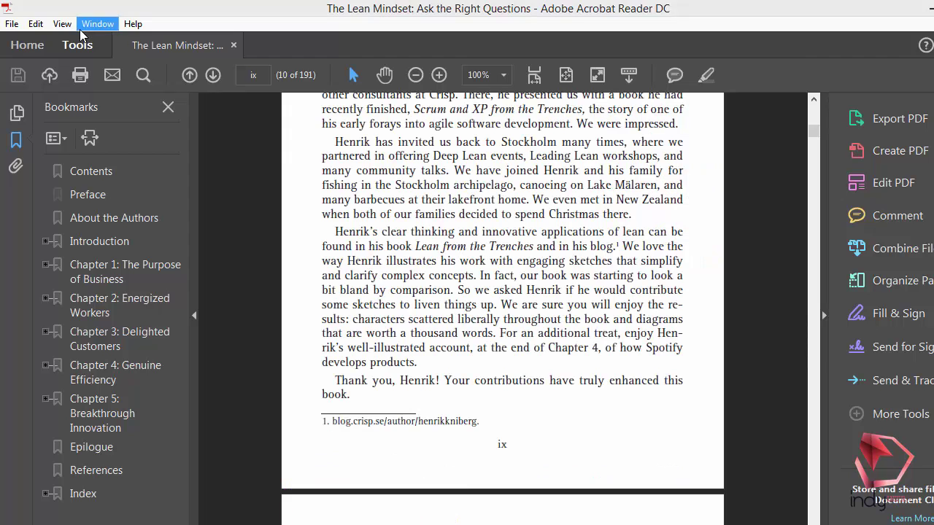
click(62, 23)
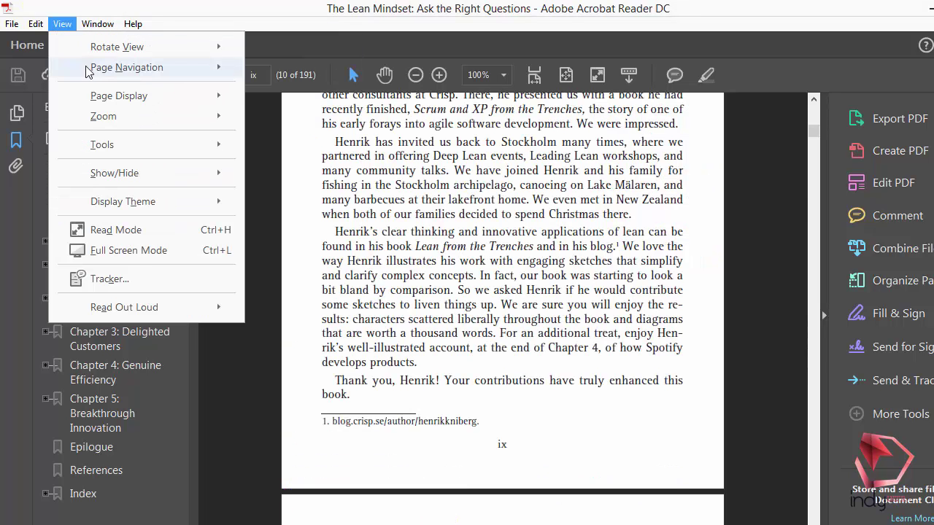
click(263, 158)
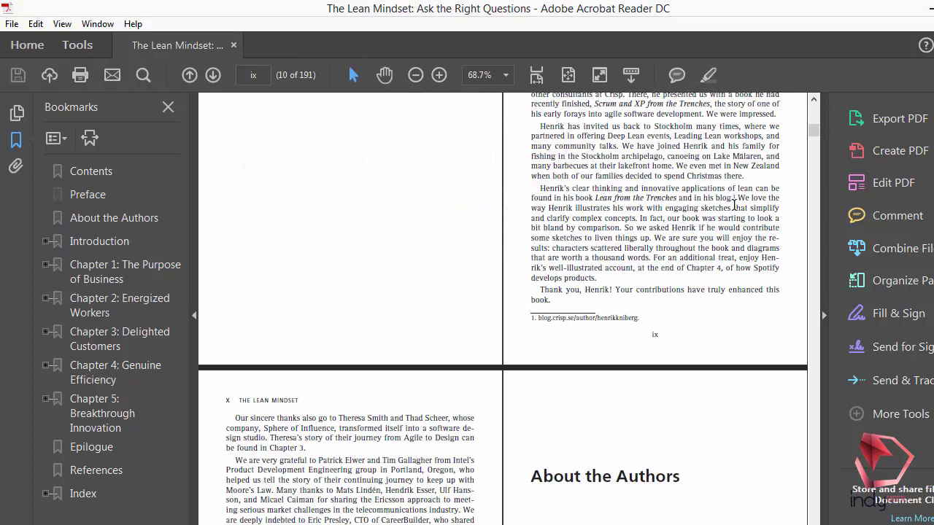
click(823, 315)
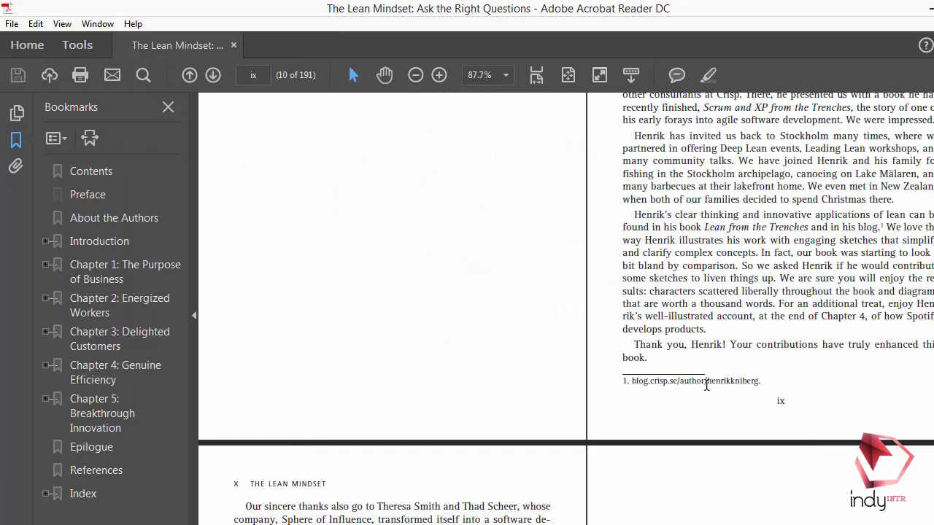
Step: Scroll through the book's roman-numbered front matter pages
scroll(678, 300, up, 5)
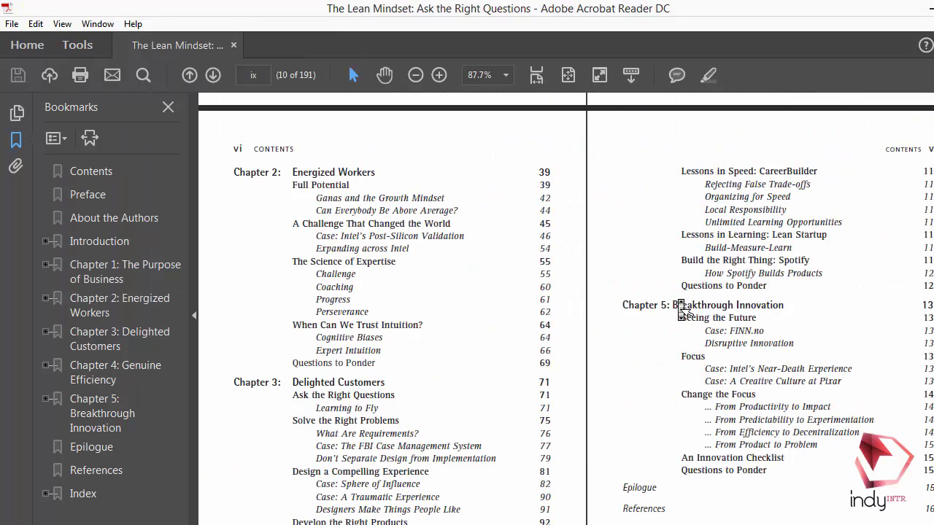
scroll(678, 300, up, 5)
scroll(685, 310, up, 5)
scroll(685, 310, down, 3)
scroll(685, 310, down, 5)
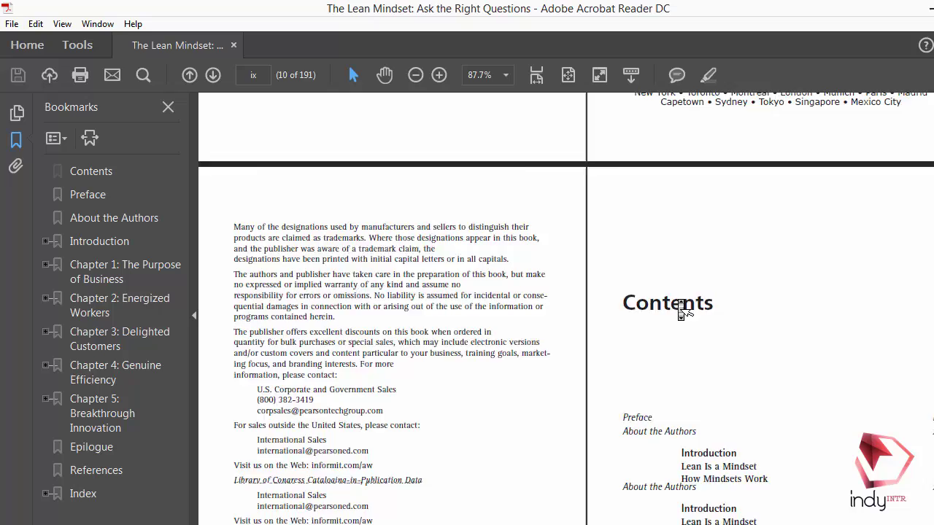
scroll(685, 310, down, 5)
scroll(684, 310, down, 5)
scroll(682, 310, down, 3)
scroll(682, 310, up, 3)
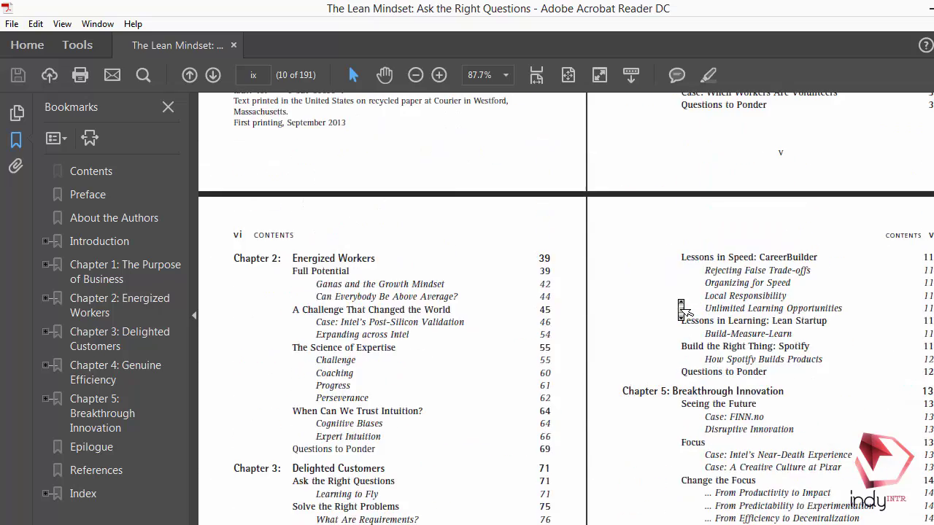
scroll(681, 310, up, 5)
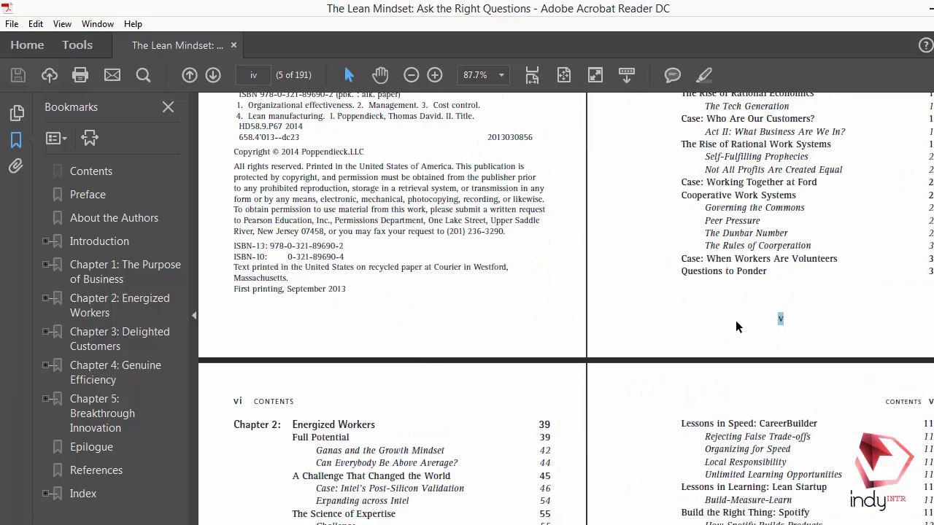
scroll(736, 321, down, 5)
scroll(738, 328, down, 4)
scroll(739, 328, down, 6)
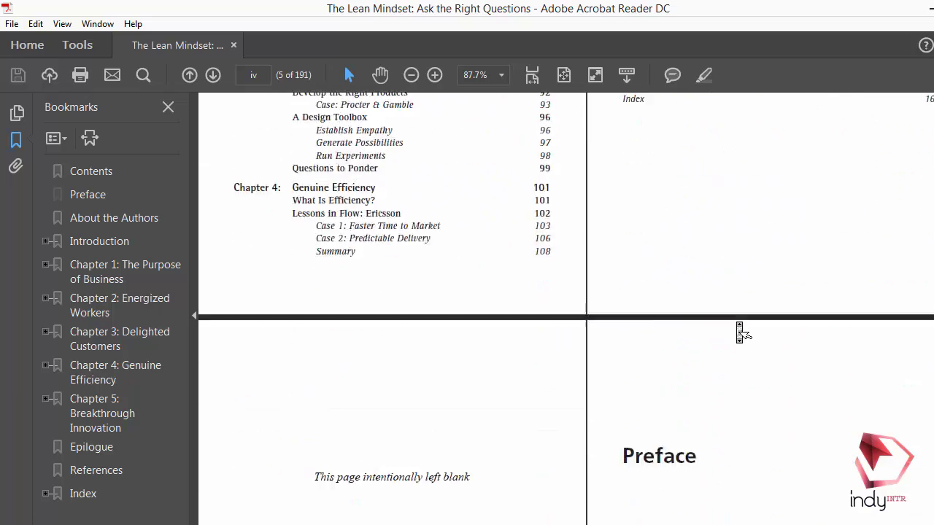
scroll(740, 330, down, 5)
scroll(739, 330, up, 3)
scroll(739, 330, down, 5)
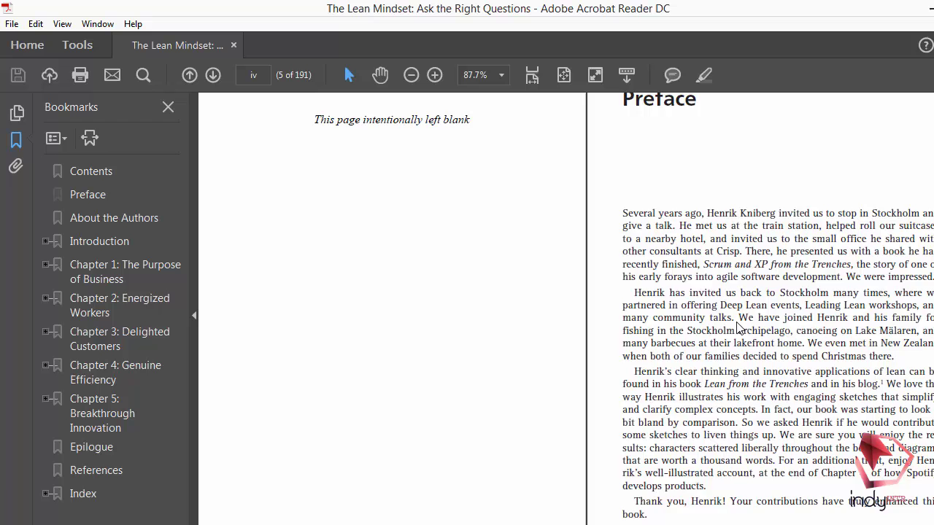
scroll(740, 330, down, 4)
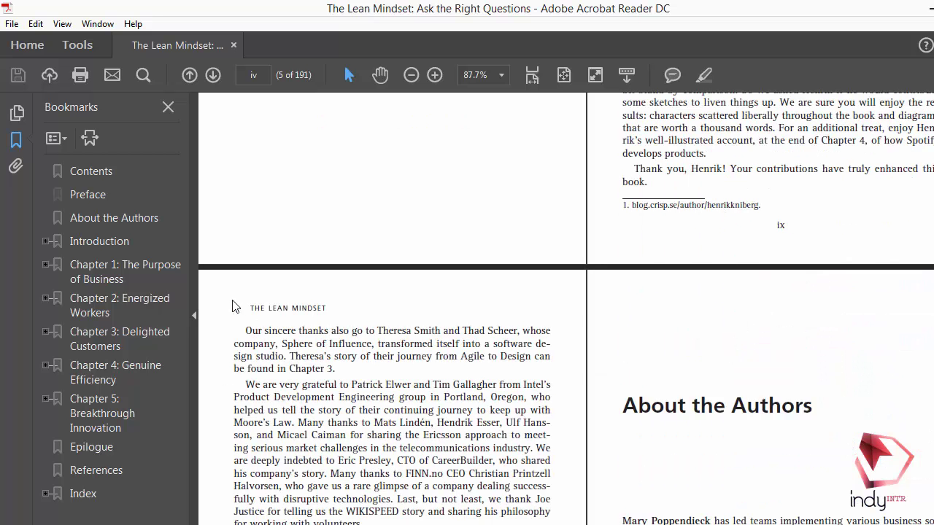
Step: Jump to the Introduction bookmark, where the page numbering restarts at 1
drag(759, 225, 333, 221)
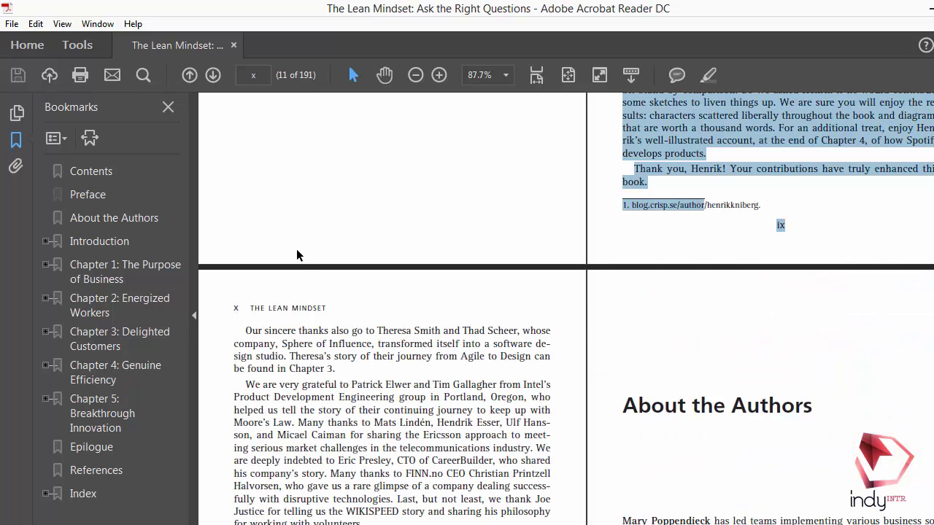
click(106, 242)
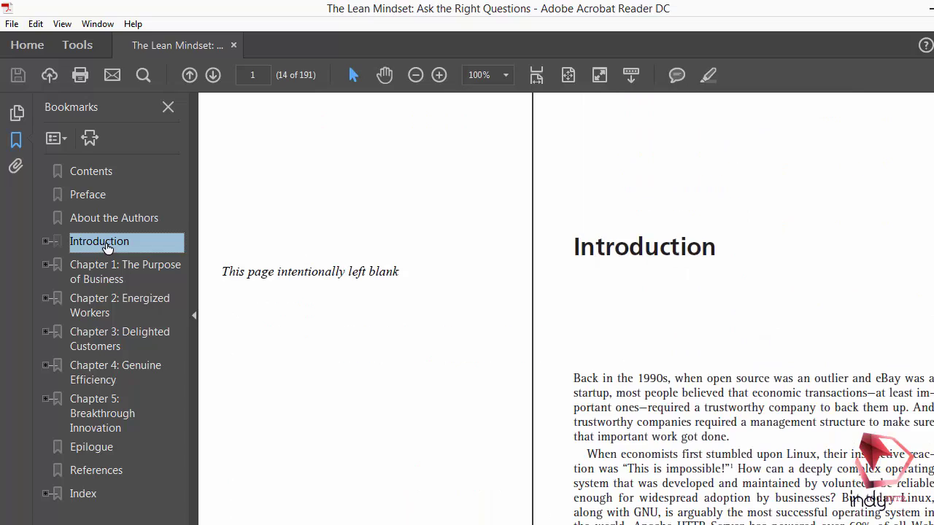
middle_click(564, 251)
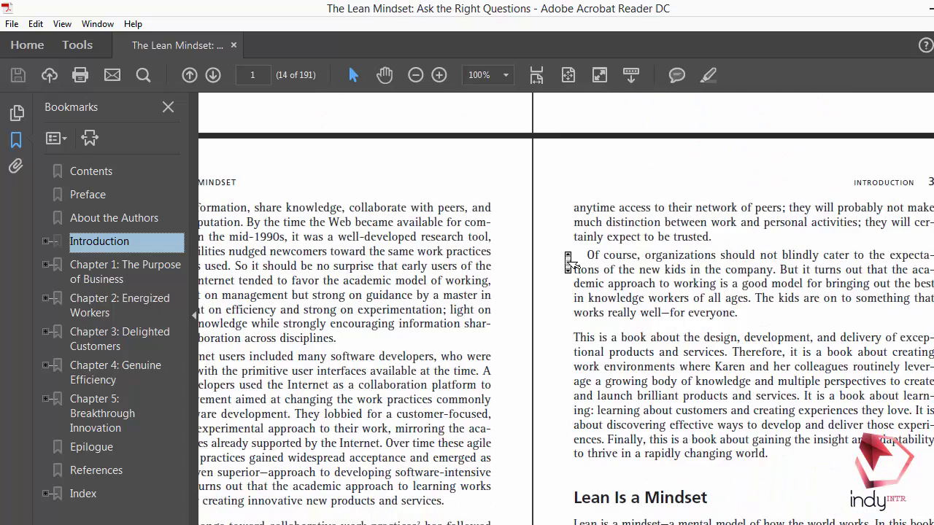
middle_click(565, 252)
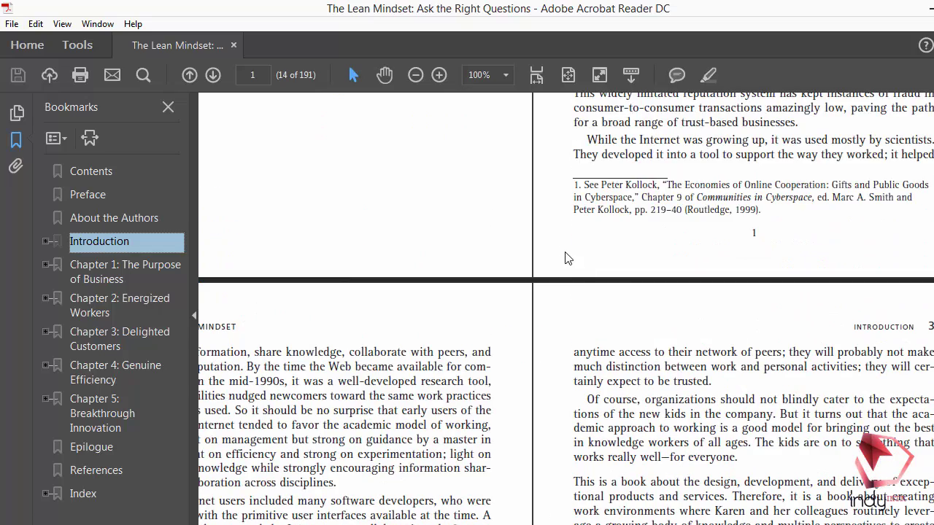
click(757, 234)
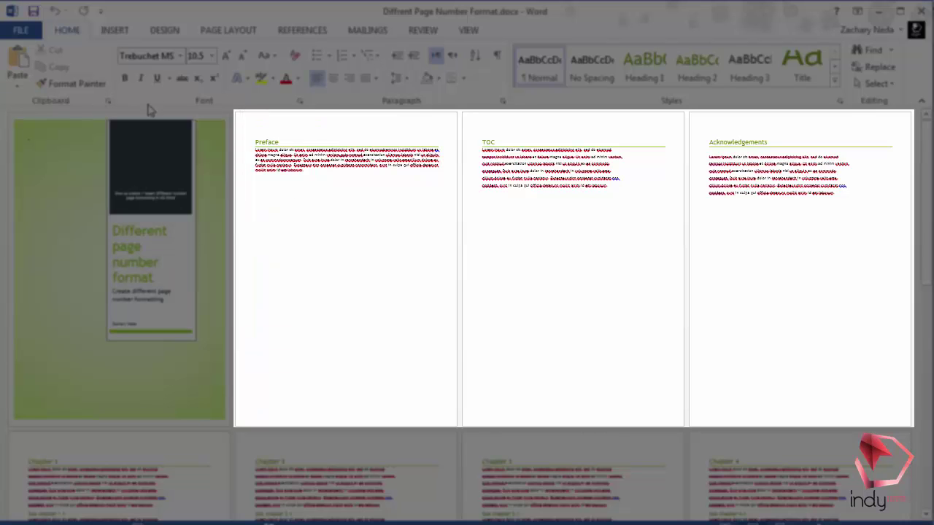
Step: Browse the cover page designs and dismiss the gallery without choosing one
click(123, 31)
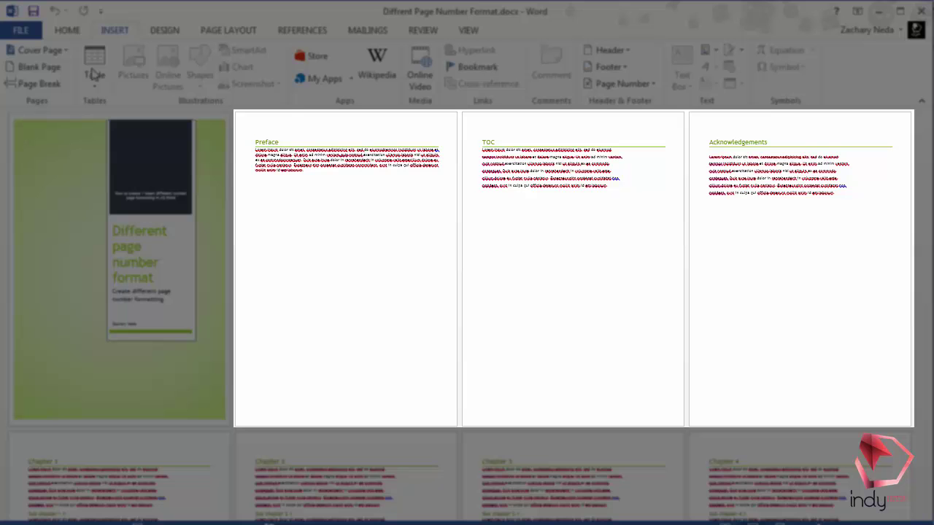
click(64, 53)
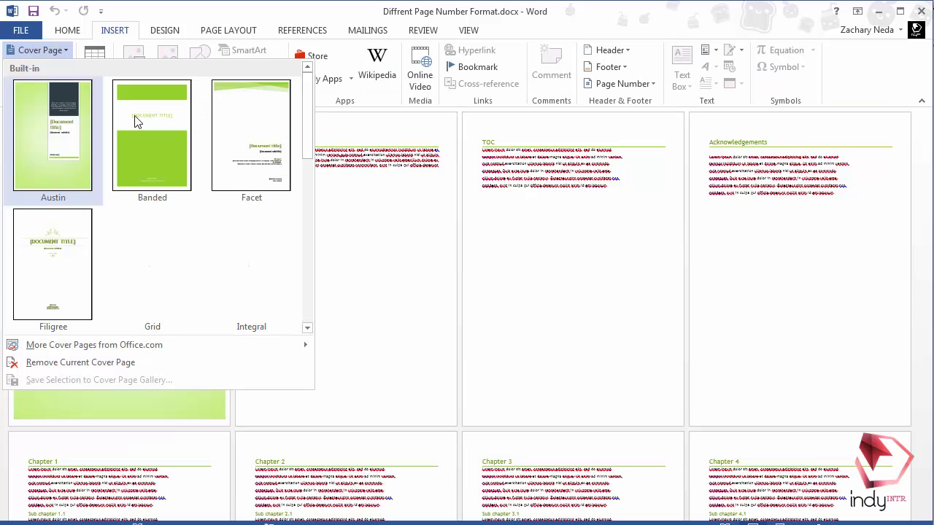
click(394, 255)
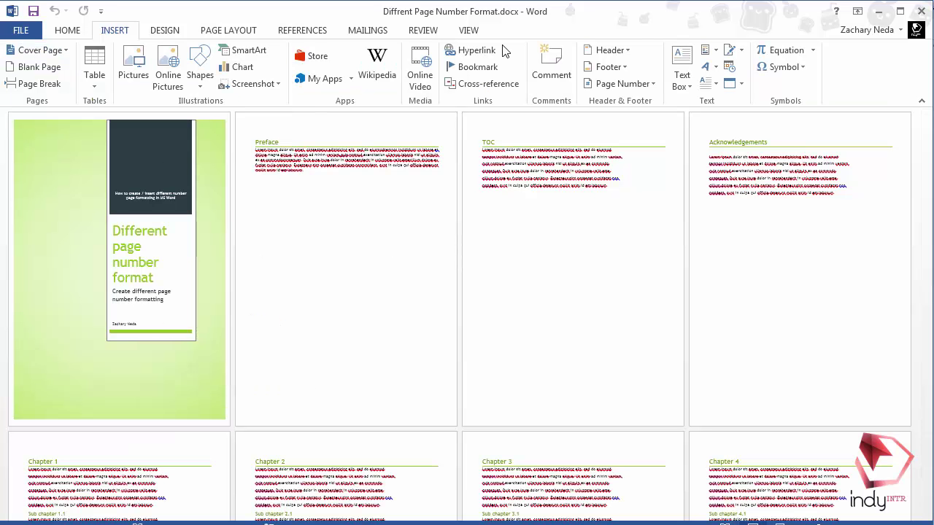
Step: Turn off the Navigation Pane and scroll back to the top of the document
click(465, 32)
click(196, 84)
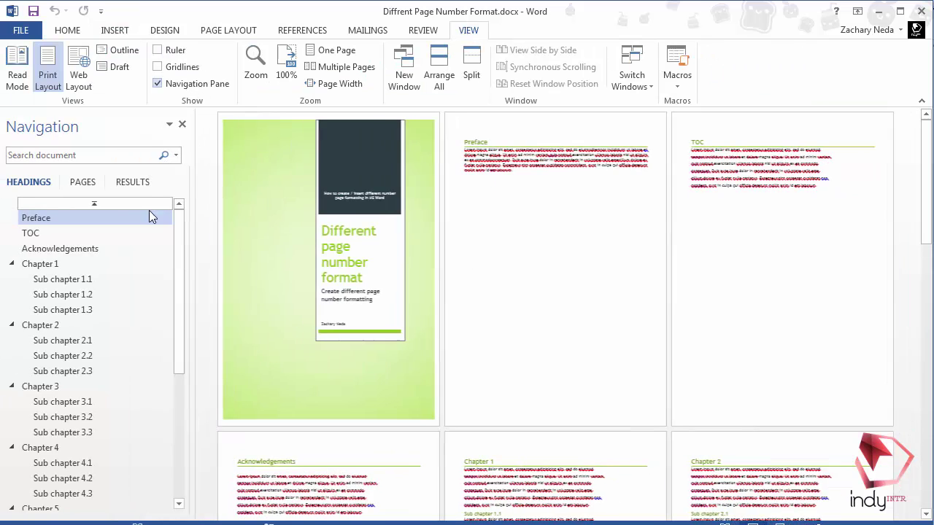
mouse_move(180, 245)
mouse_down()
mouse_move(178, 375)
mouse_move(177, 226)
mouse_up()
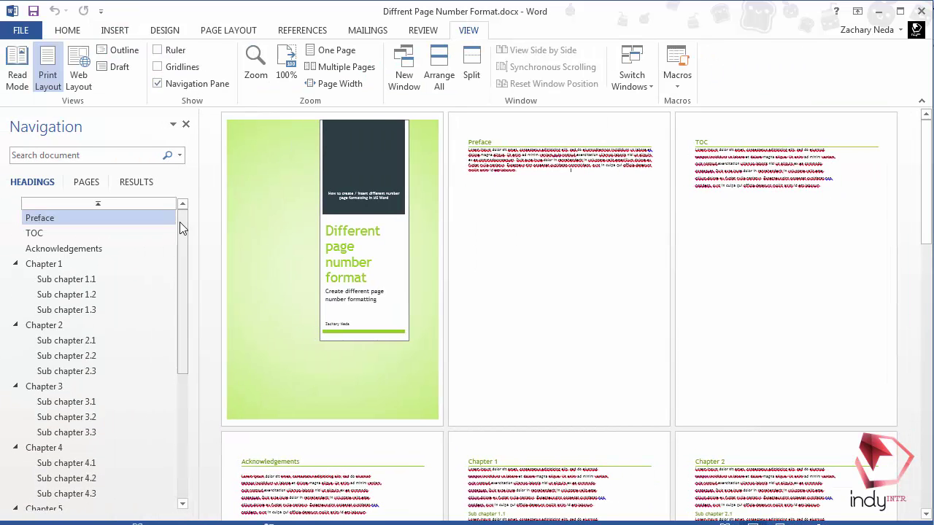
click(186, 125)
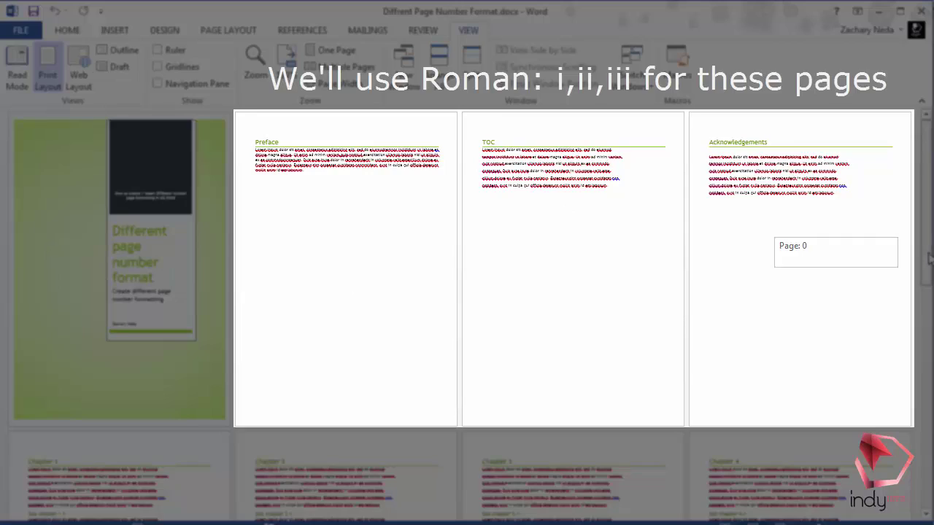
mouse_move(924, 259)
mouse_down()
mouse_move(913, 362)
mouse_move(924, 442)
mouse_up()
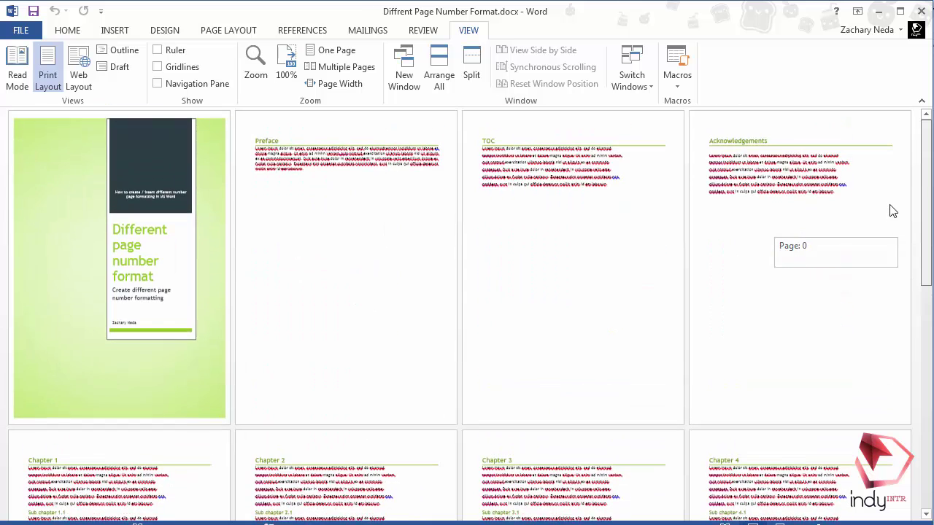
drag(924, 441, 891, 209)
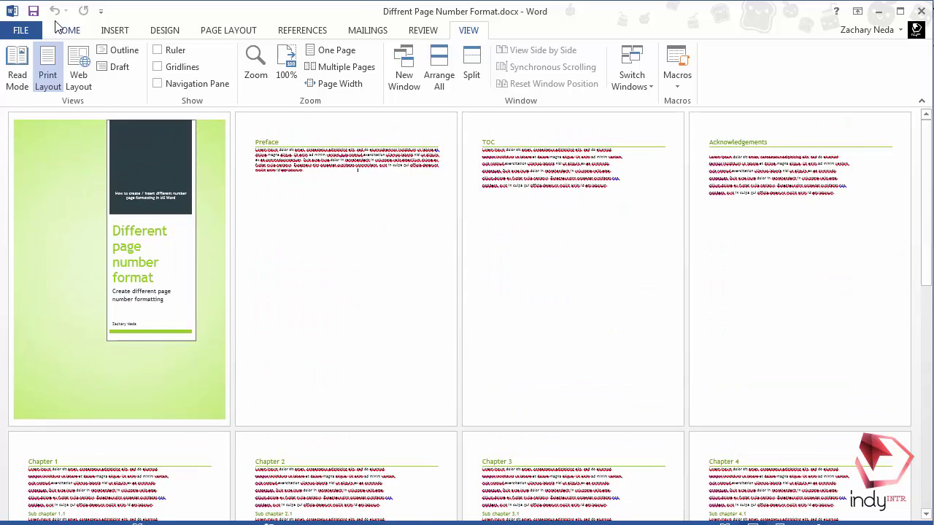
Step: Insert the Very Large top-of-page number style on every page after the cover
click(114, 30)
click(653, 85)
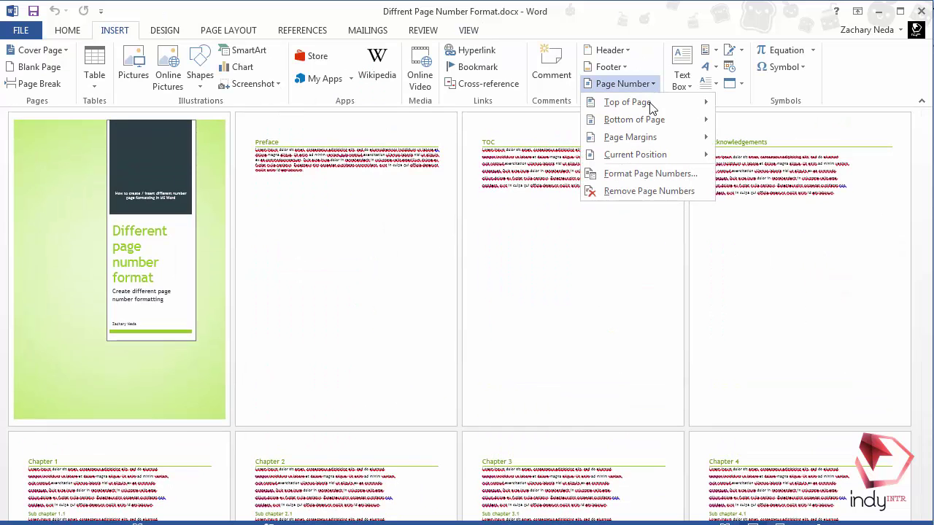
mouse_move(627, 102)
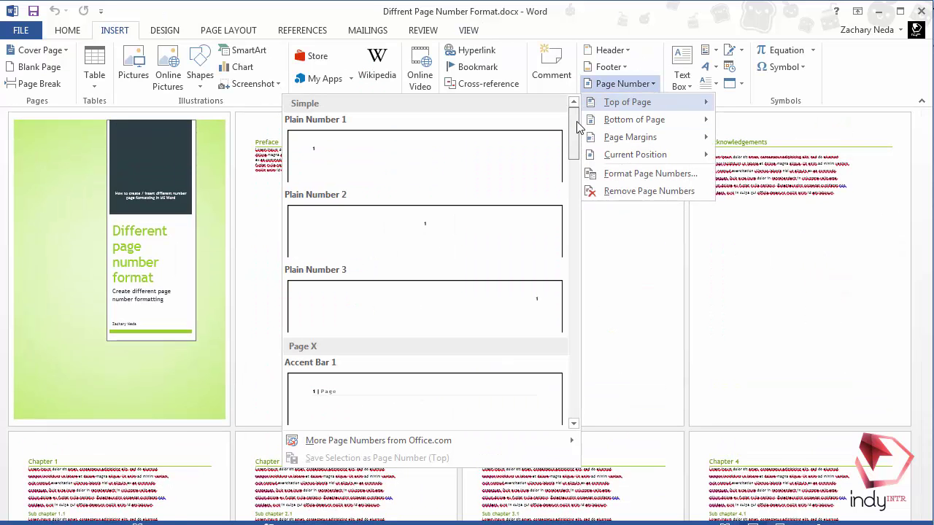
mouse_move(576, 125)
mouse_down()
mouse_move(579, 368)
mouse_move(578, 355)
mouse_up()
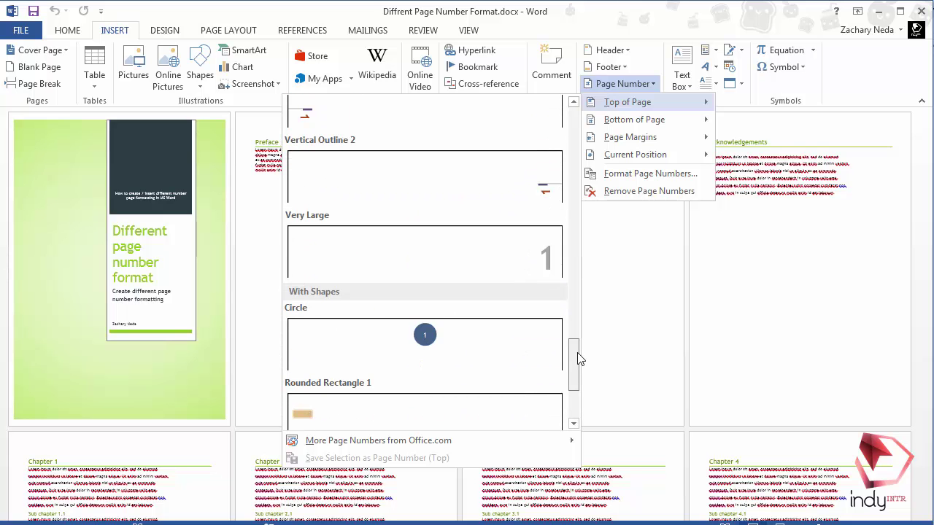
click(501, 281)
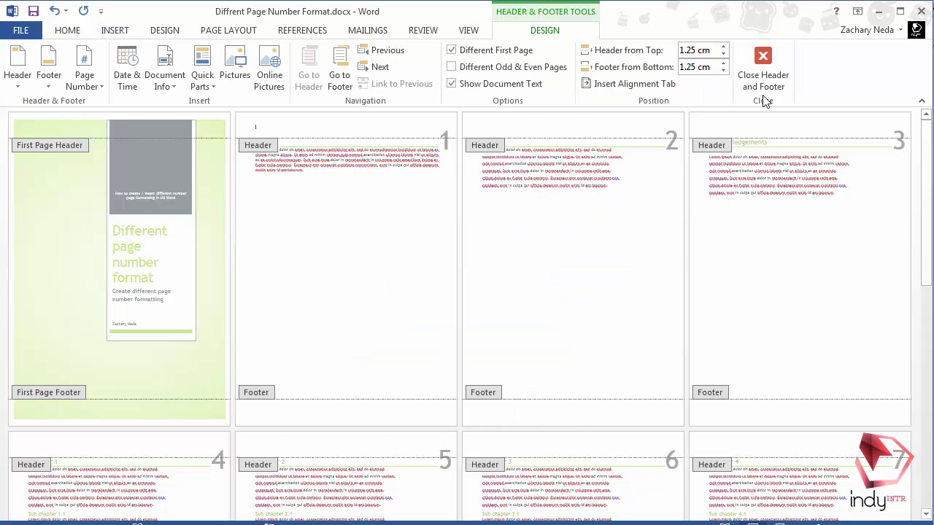
Step: Exit header editing and check that page numbers run continuously from 1 to 11
click(764, 84)
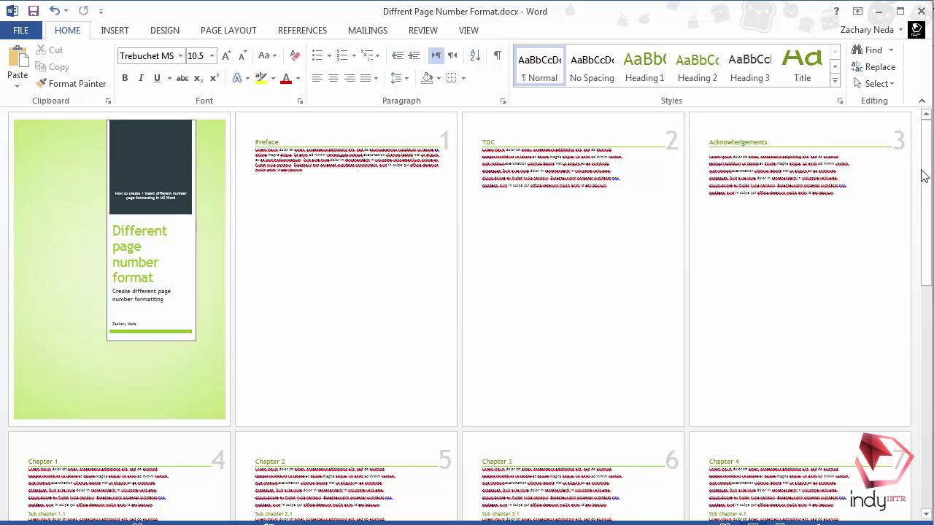
drag(930, 186, 930, 412)
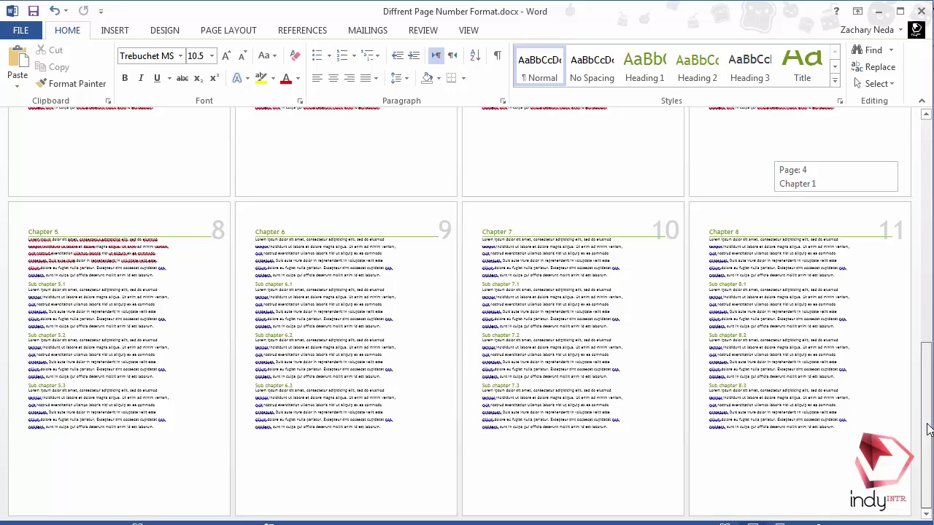
mouse_move(929, 412)
mouse_down()
mouse_move(908, 304)
mouse_move(917, 165)
mouse_up()
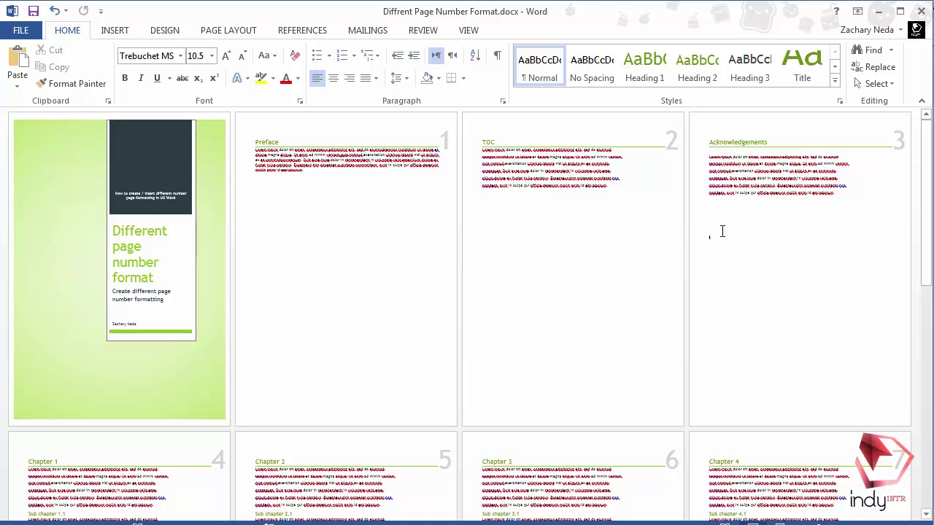
Step: Put the cursor at the end of the Acknowledgements page and show the Breaks list
double_click(725, 311)
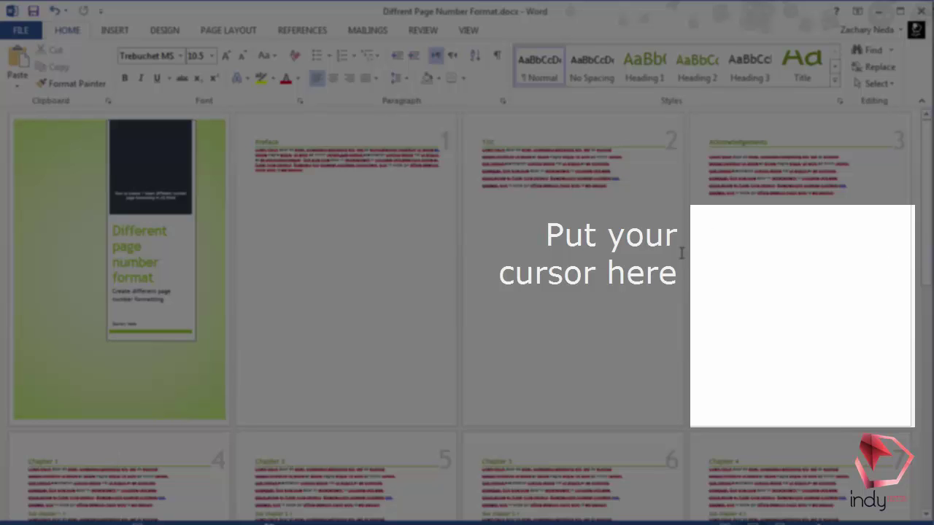
click(731, 362)
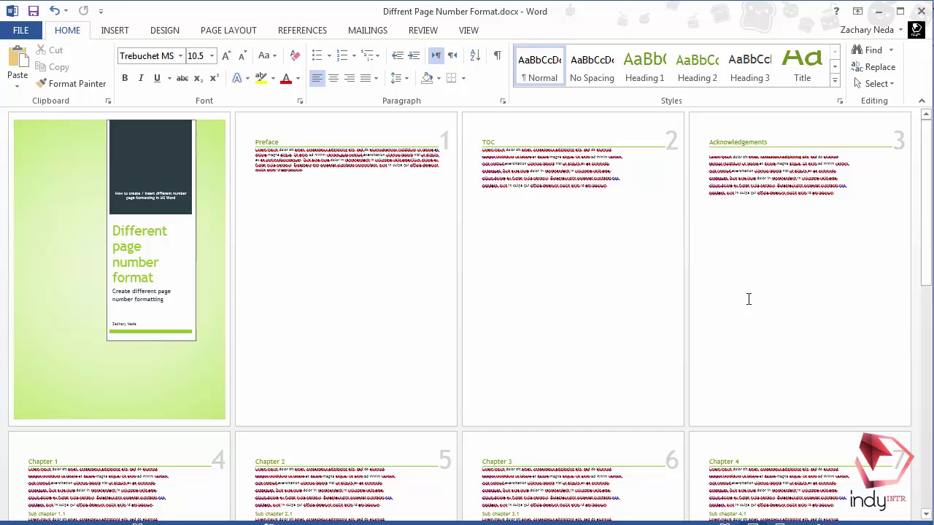
click(236, 32)
click(180, 50)
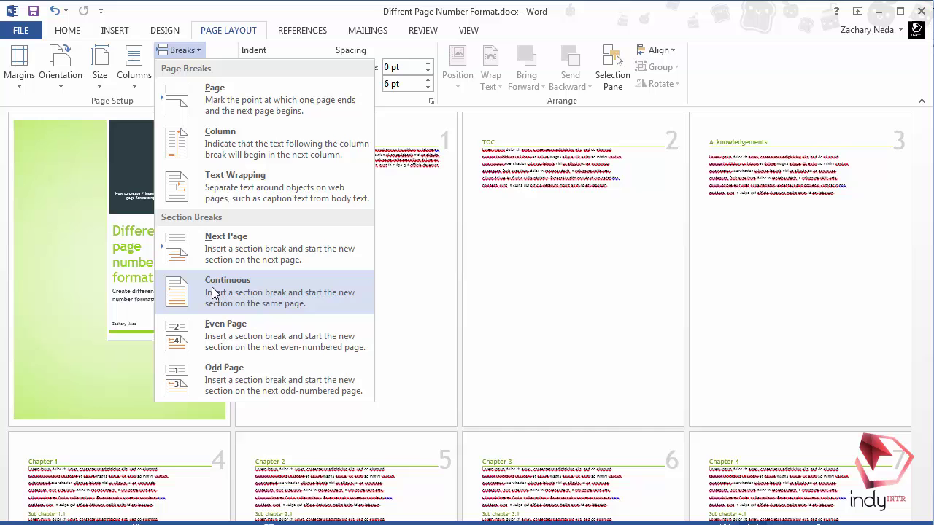
Step: Insert a Continuous section break after Acknowledgements, then put the cursor in the Preface heading
click(259, 301)
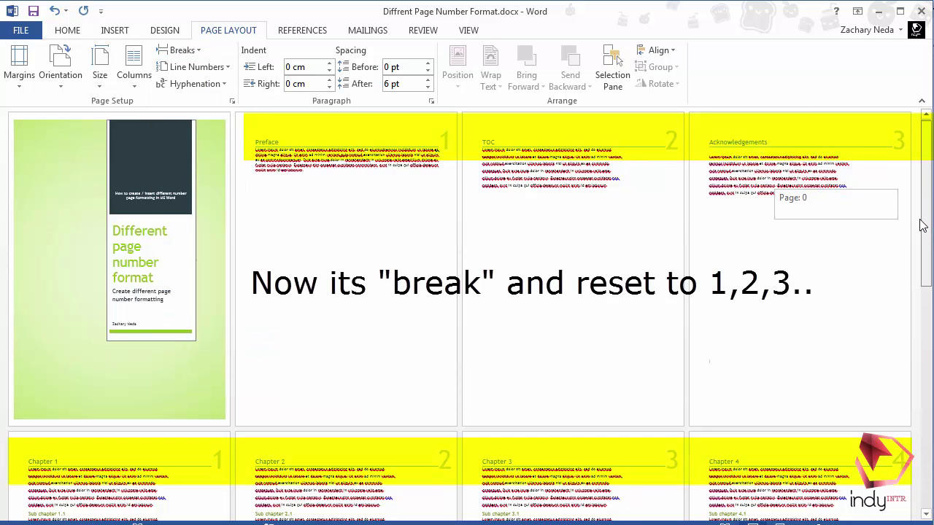
drag(924, 219, 926, 228)
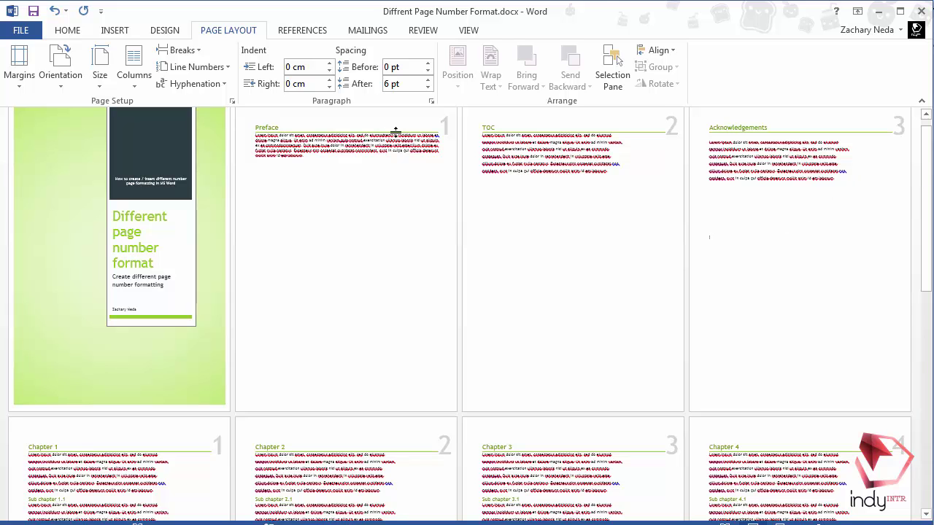
drag(925, 230, 925, 223)
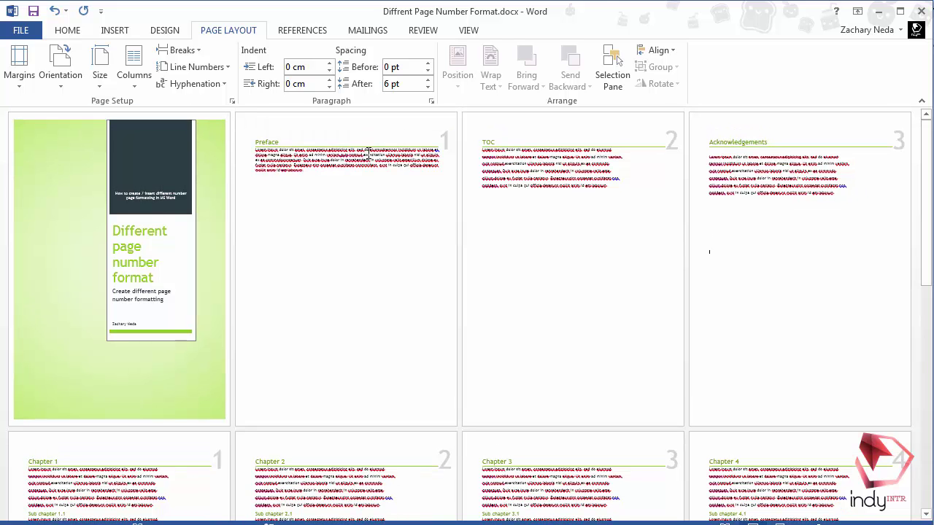
click(264, 128)
Step: Format the Preface section's page numbers as i, ii, iii and exit header editing
double_click(256, 129)
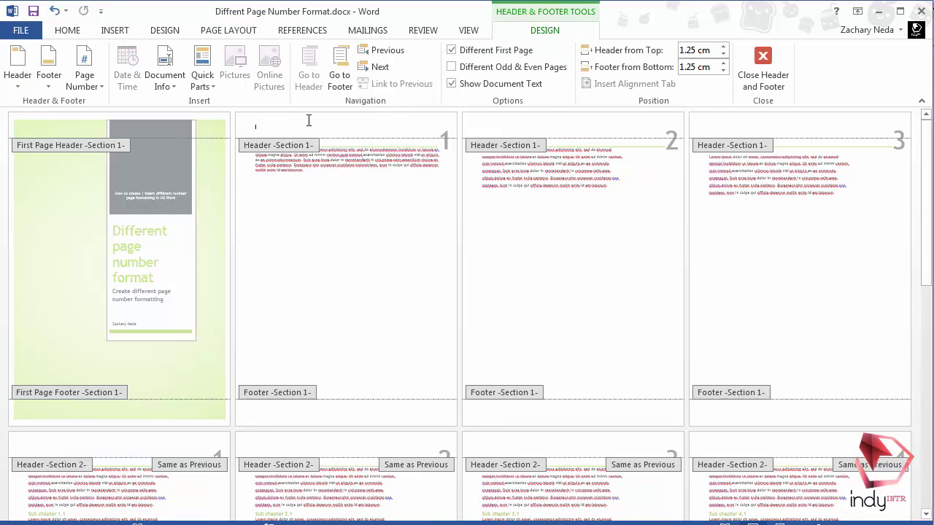
click(444, 143)
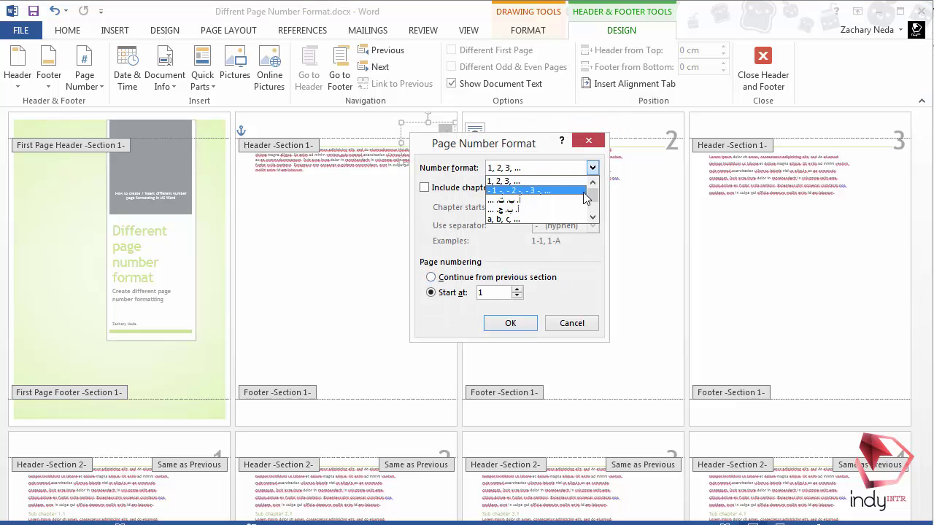
drag(594, 194, 594, 209)
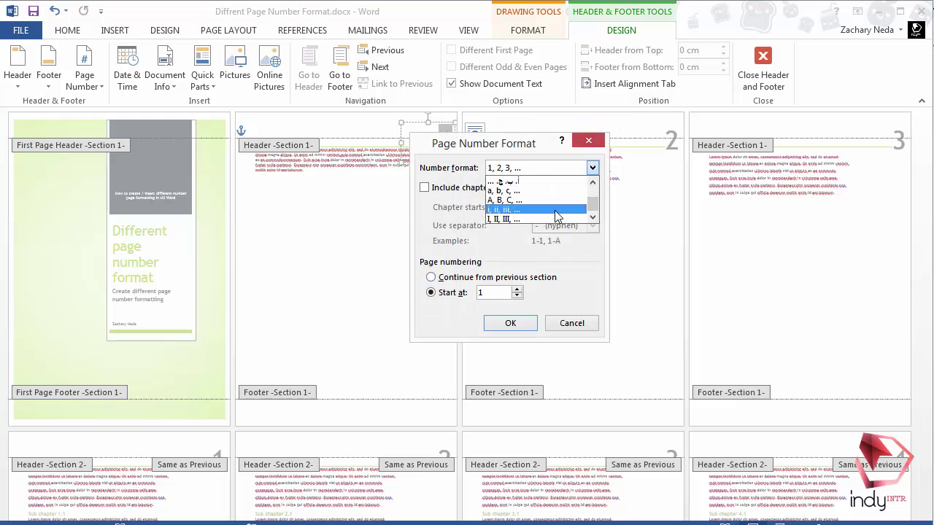
click(510, 211)
click(510, 323)
click(761, 86)
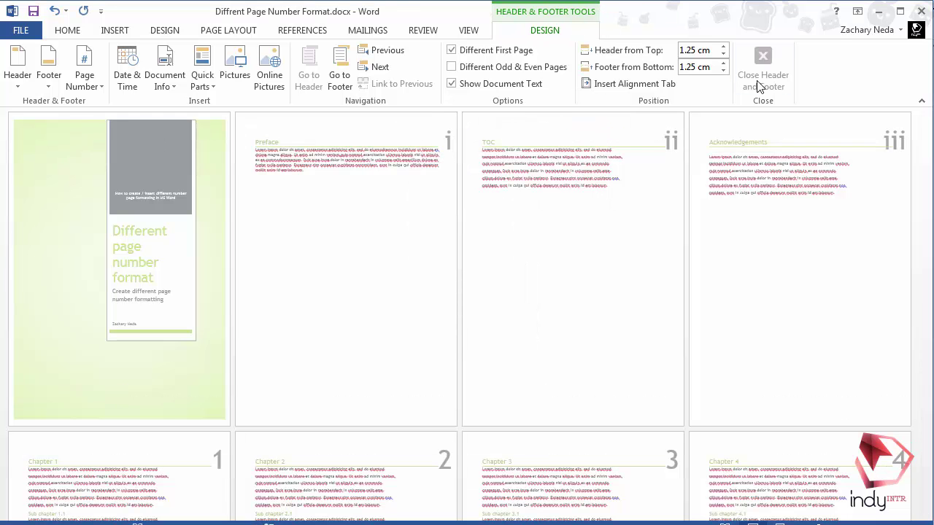
drag(923, 227, 923, 270)
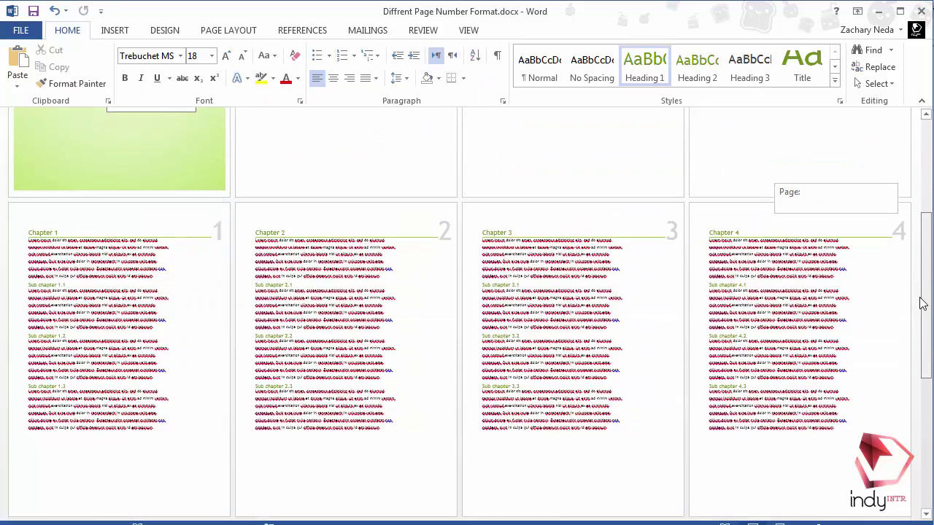
drag(922, 303, 929, 375)
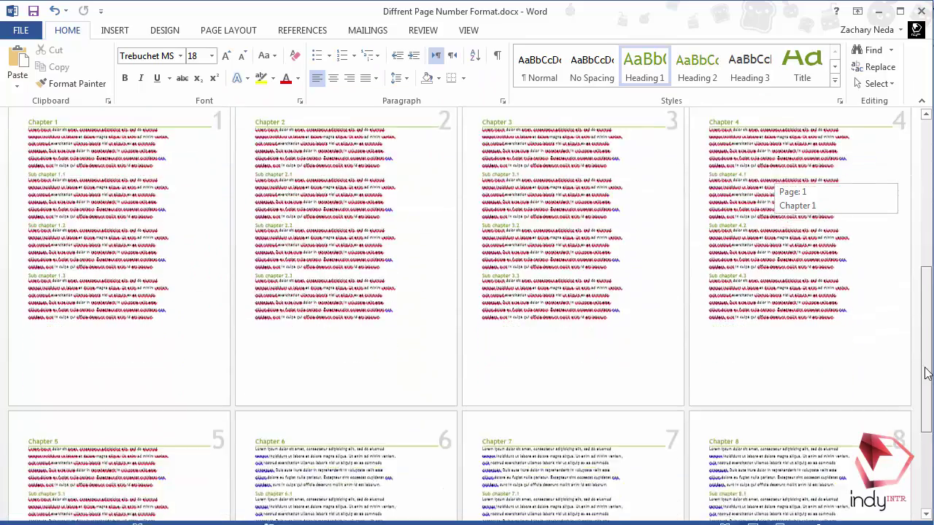